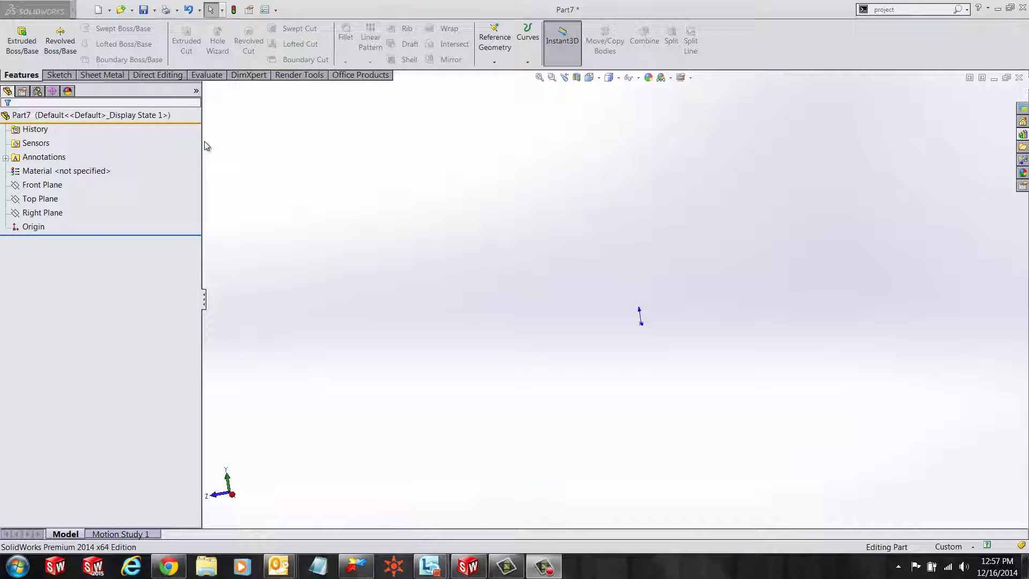
Start a sketch on the Top Plane and draw a circle centred on the origin.
click(527, 60)
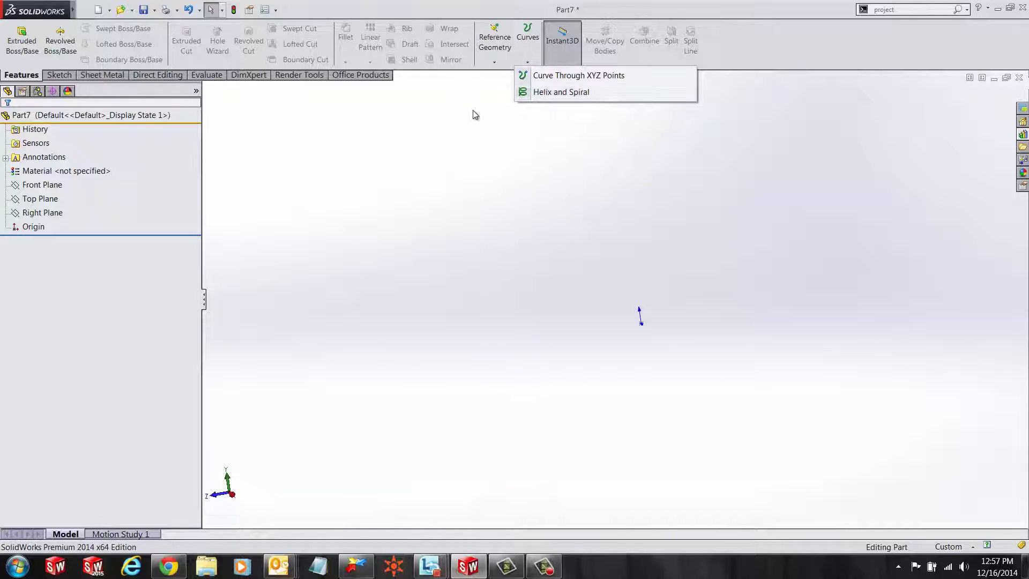
click(387, 116)
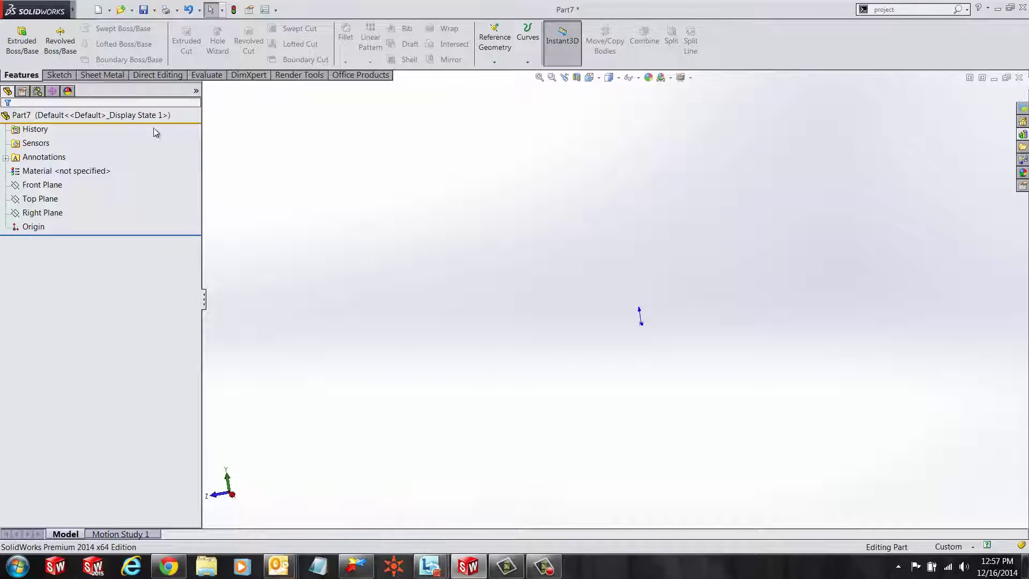
click(40, 200)
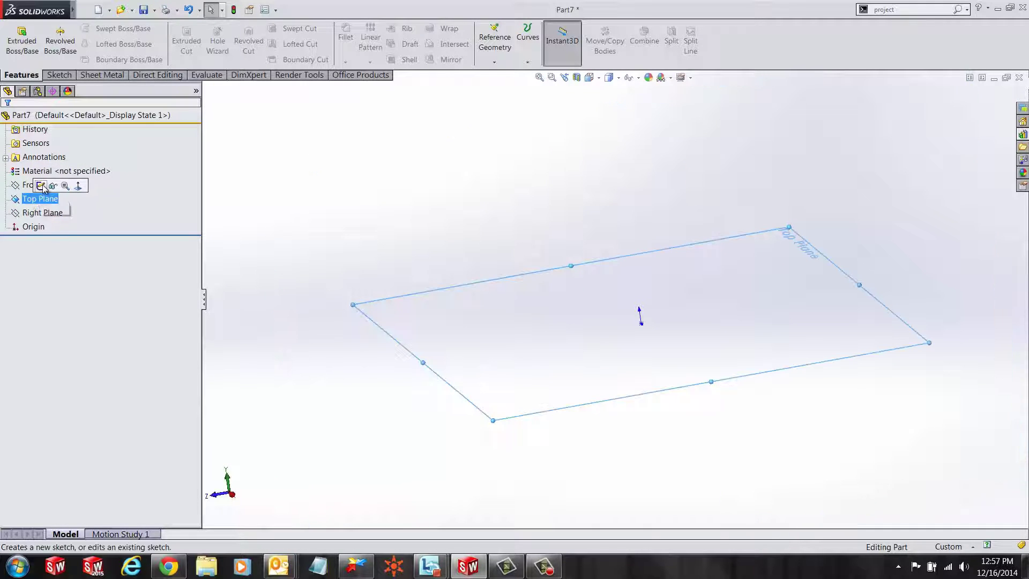
click(43, 182)
click(102, 27)
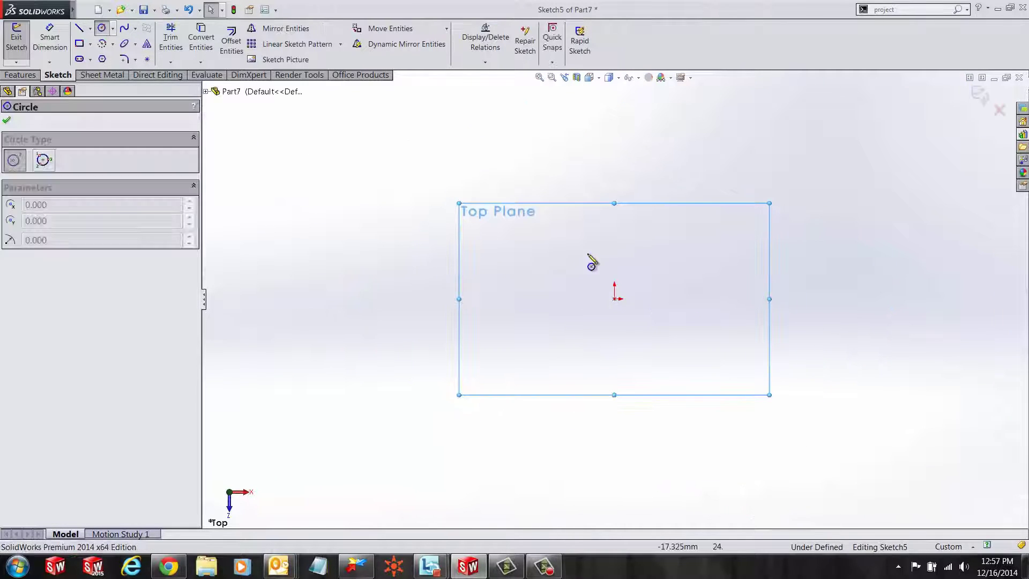
click(615, 299)
click(626, 370)
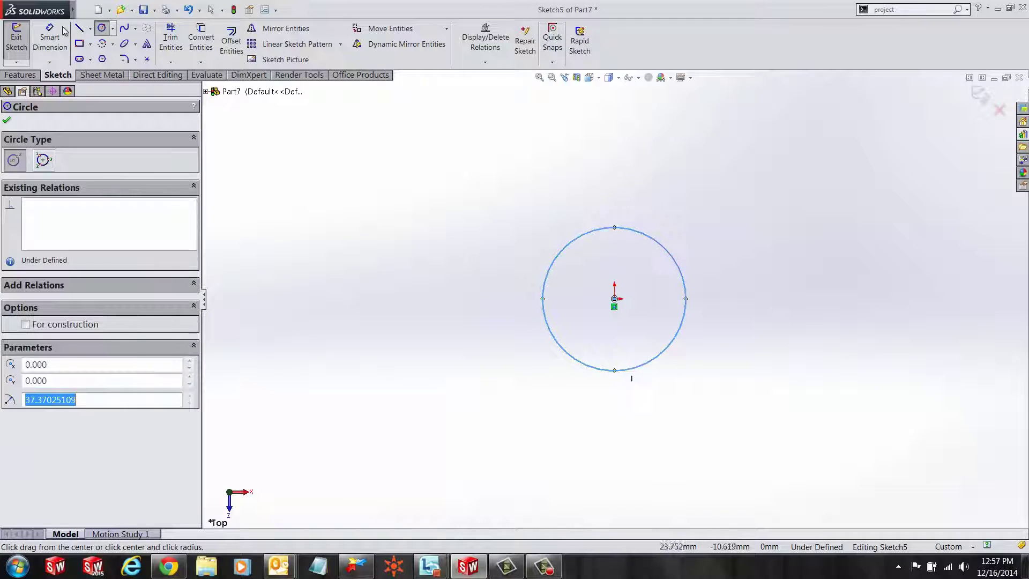
Dimension the circle's diameter to 40 mm.
right_drag(376, 201, 375, 164)
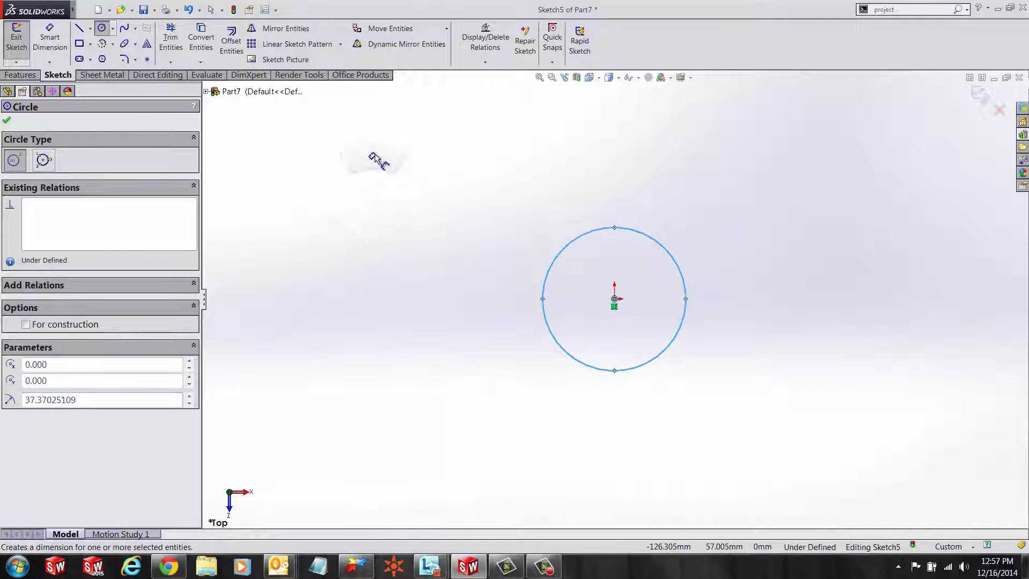
click(682, 279)
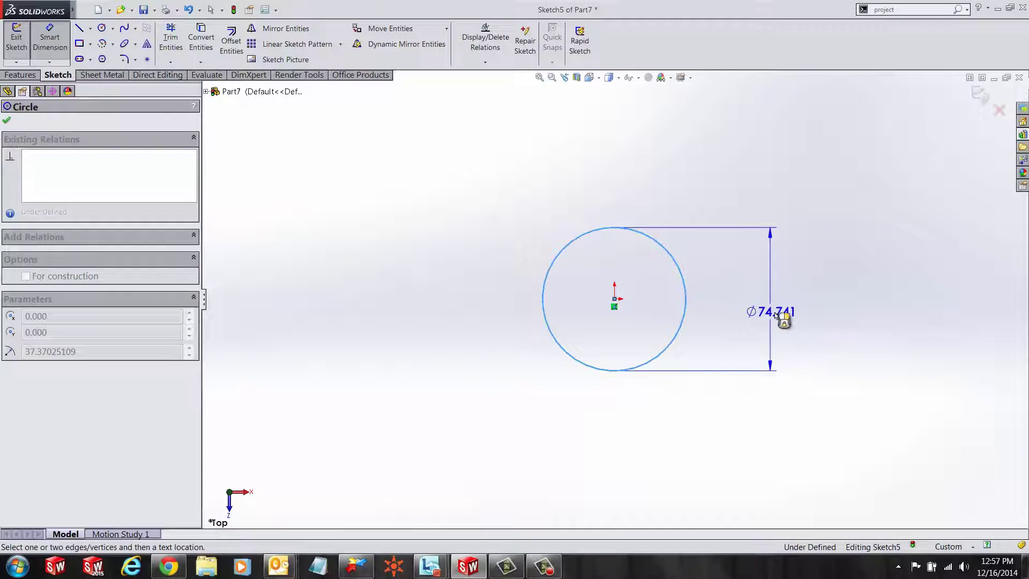
click(831, 361)
text(40)
key(Return)
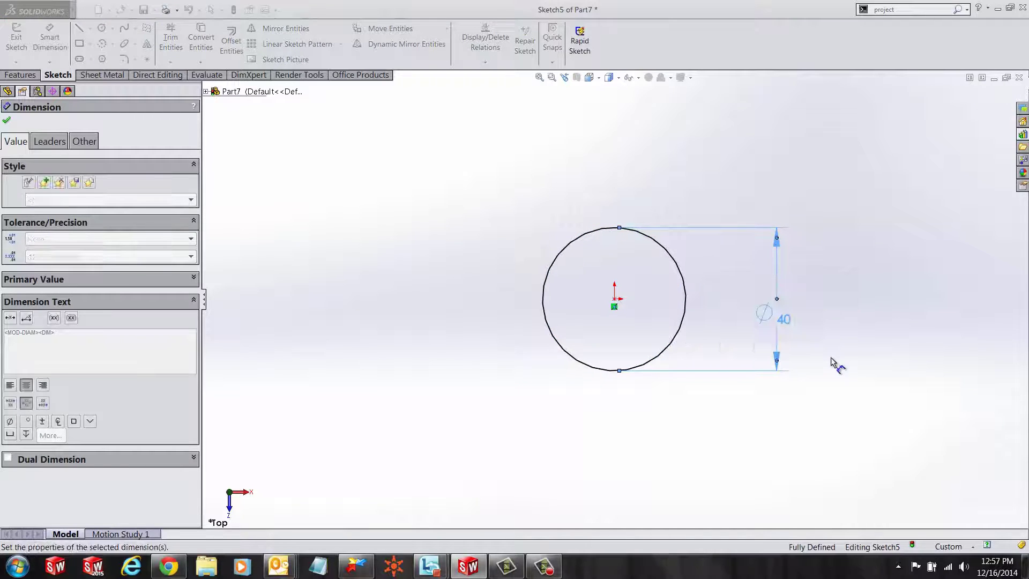
click(16, 75)
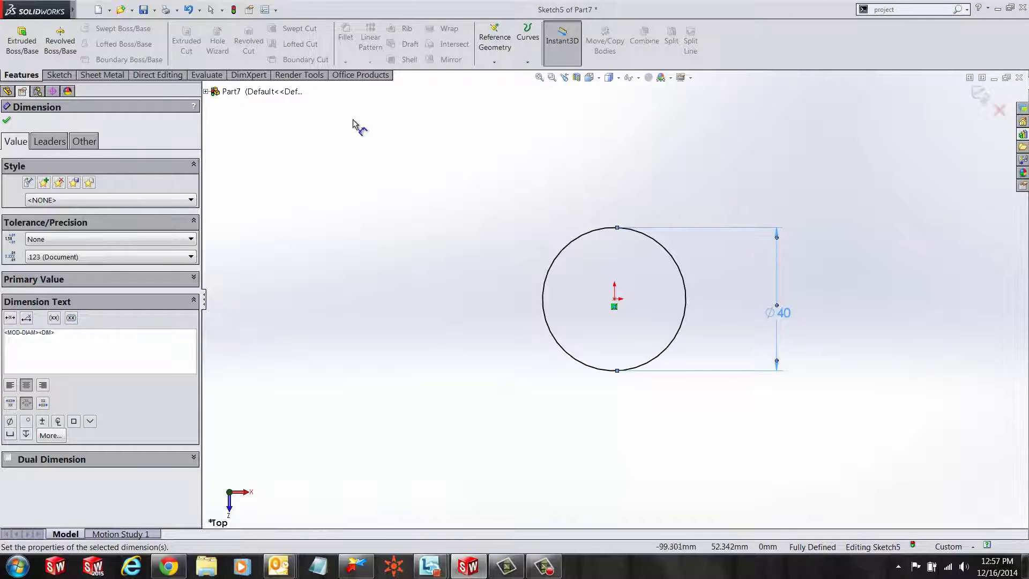
Start a Helix/Spiral on the circle and reposition the Rev 0 and Rev 1 callouts.
click(529, 62)
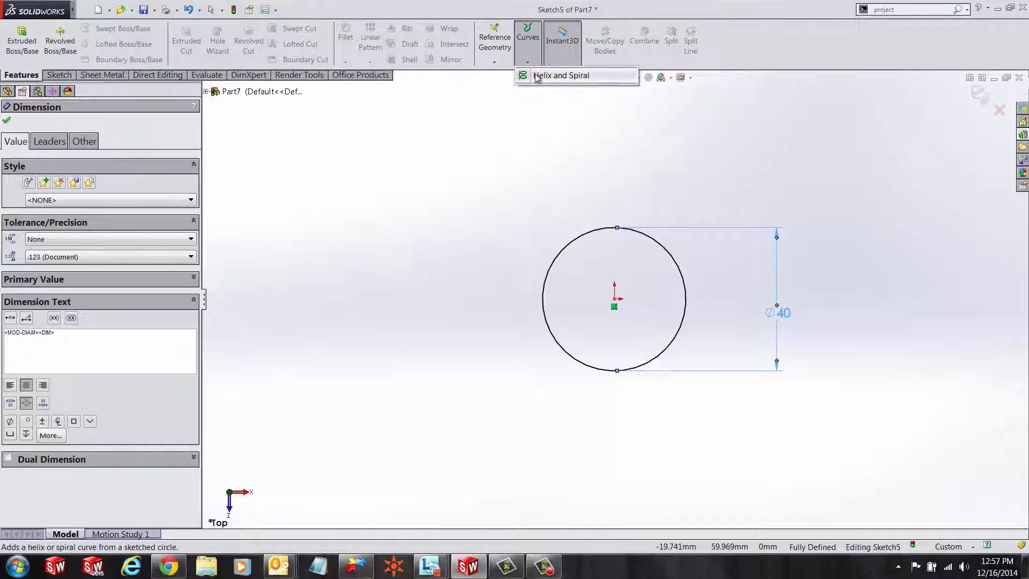
click(536, 77)
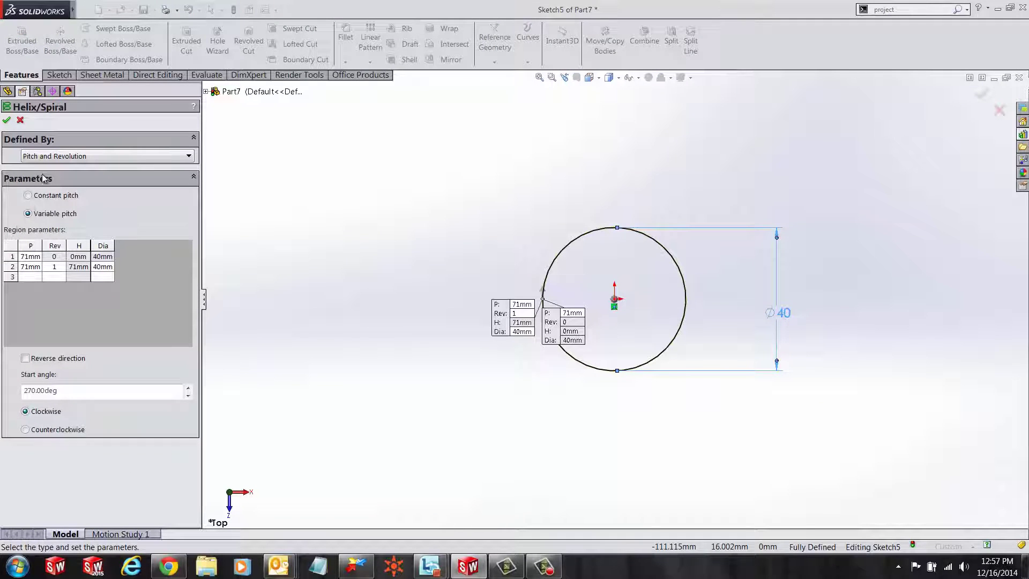
drag(506, 318, 497, 175)
drag(563, 332, 416, 390)
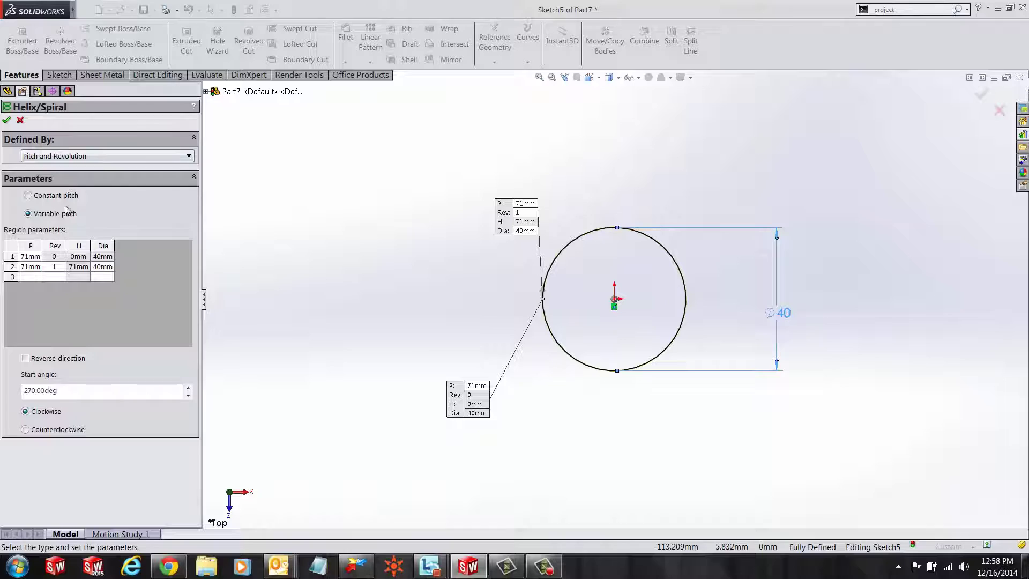
Keep the helix on Variable pitch and open the Defined By options.
click(142, 221)
click(28, 195)
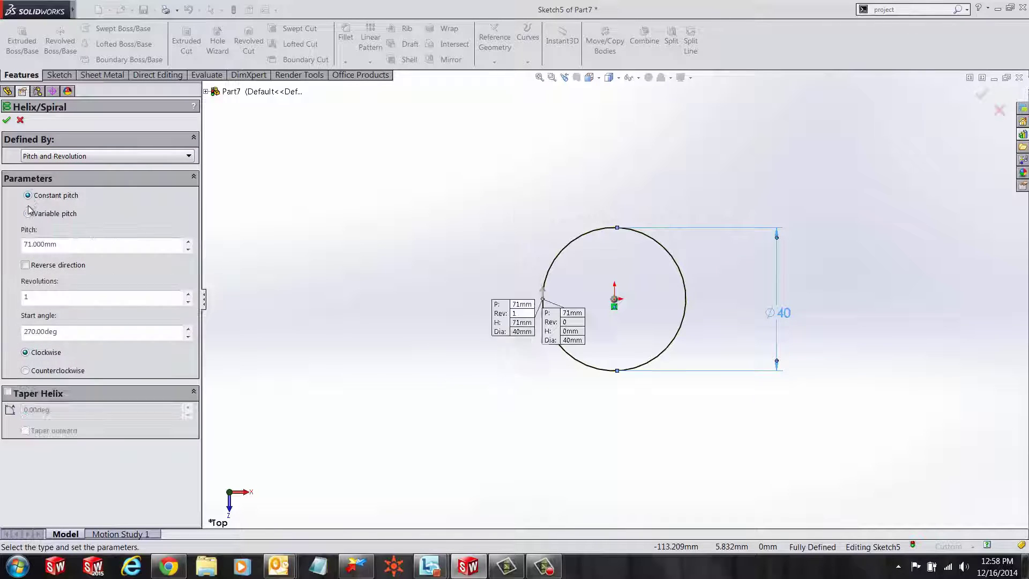
click(28, 213)
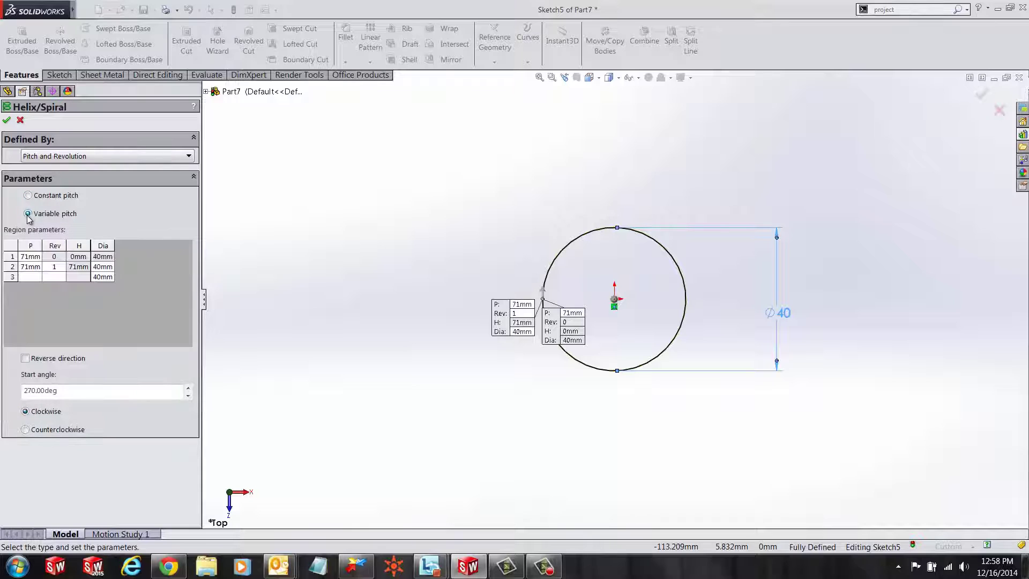
click(111, 156)
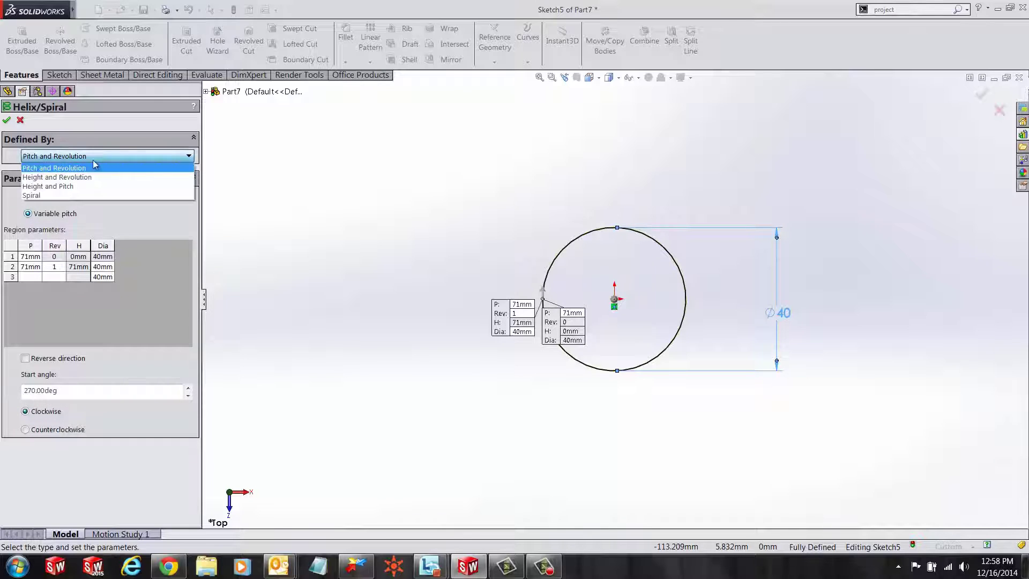
Define the helix by Pitch and Revolution, with pitches 0.5 and 2 for the first two regions.
click(48, 171)
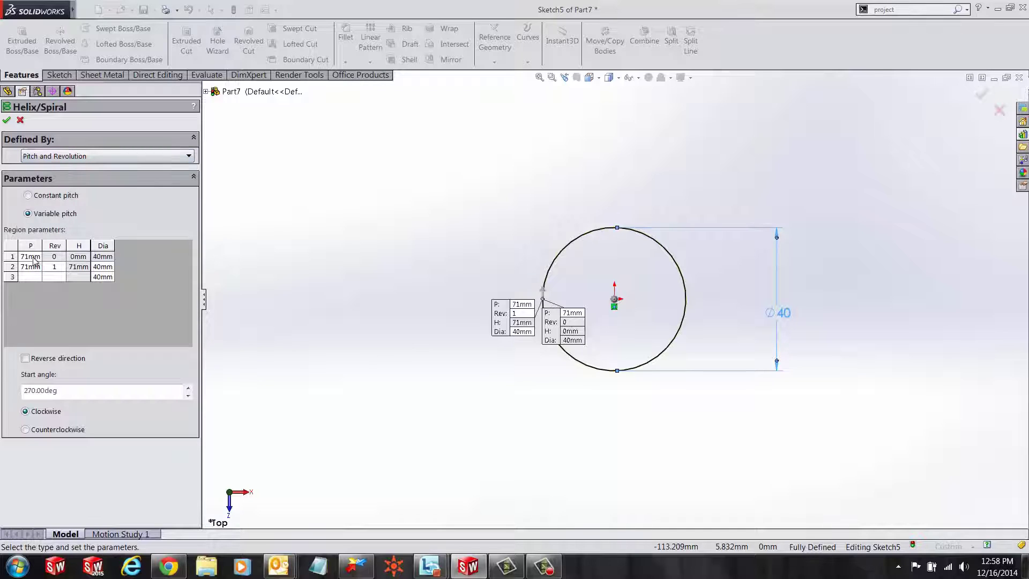
click(34, 257)
text(0.5)
click(56, 259)
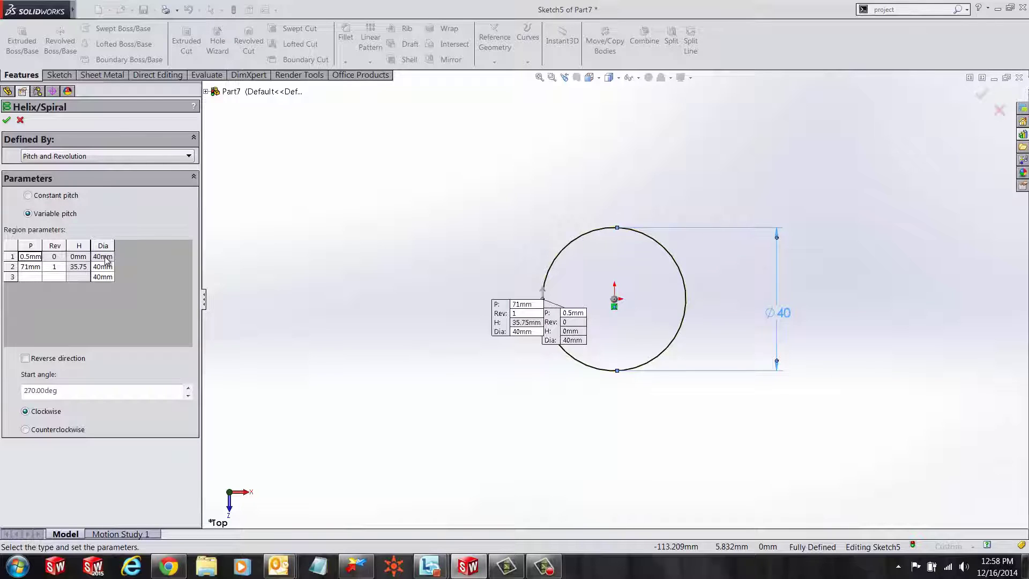
click(37, 267)
text(2)
click(55, 266)
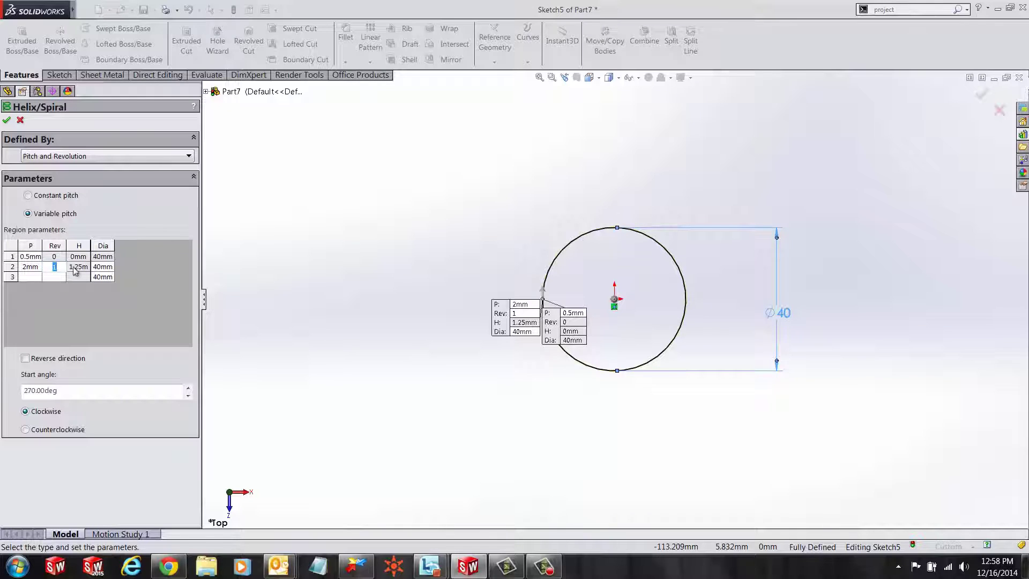
click(25, 277)
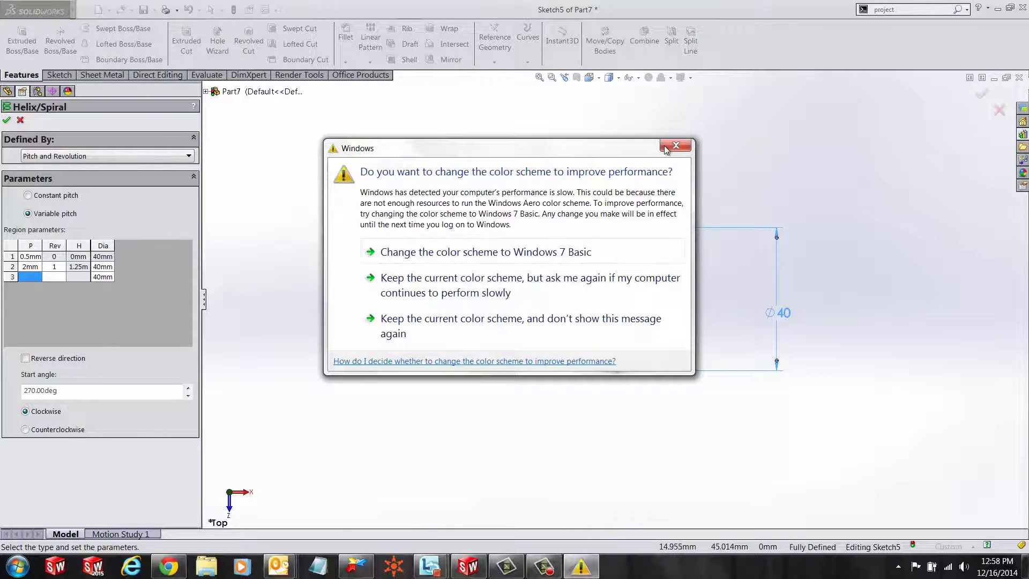
click(664, 150)
Set the third region to 5 mm pitch, 2 revolutions and 35 mm diameter.
click(38, 277)
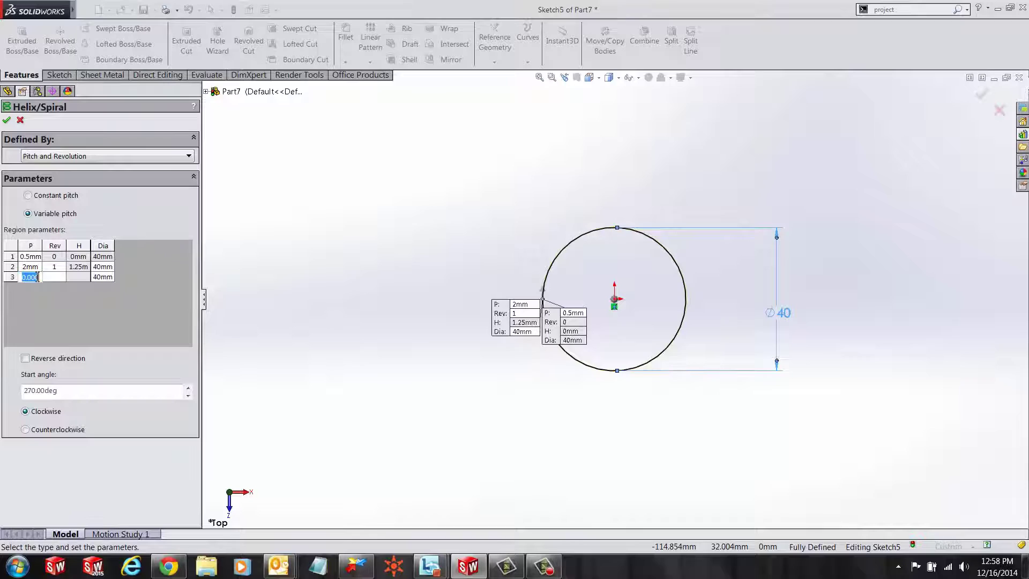
text(5)
click(56, 277)
text(2)
click(103, 277)
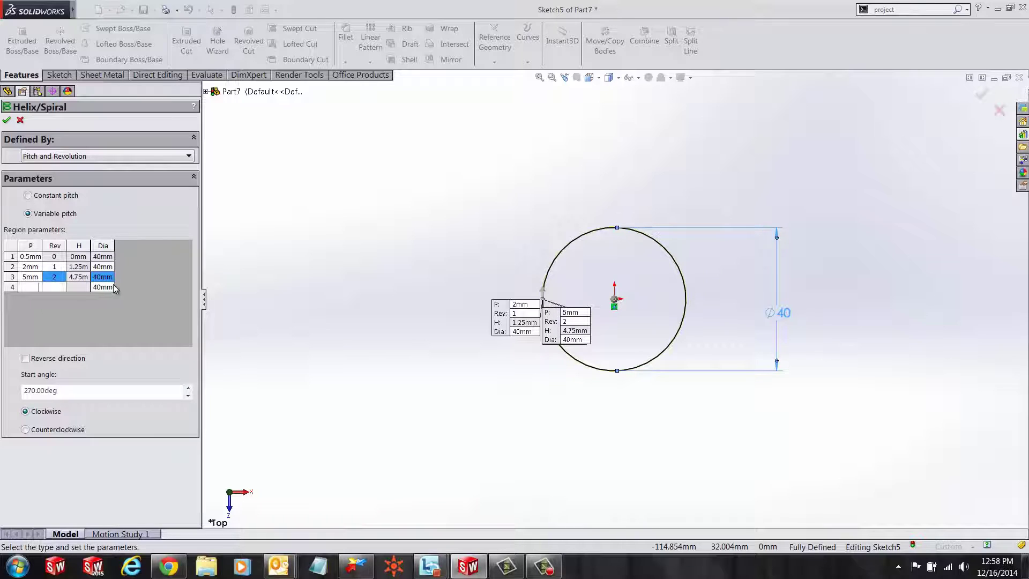
click(107, 277)
double_click(109, 276)
text(35)
double_click(35, 288)
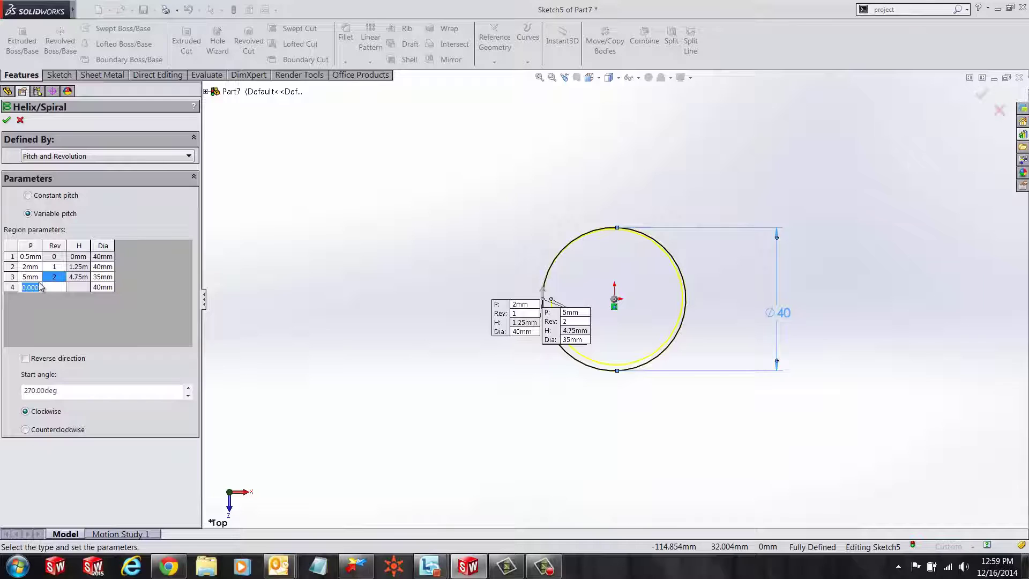
Set the fourth region to 5 mm pitch, 4.5 revolutions and 32 mm diameter.
text(5)
click(54, 287)
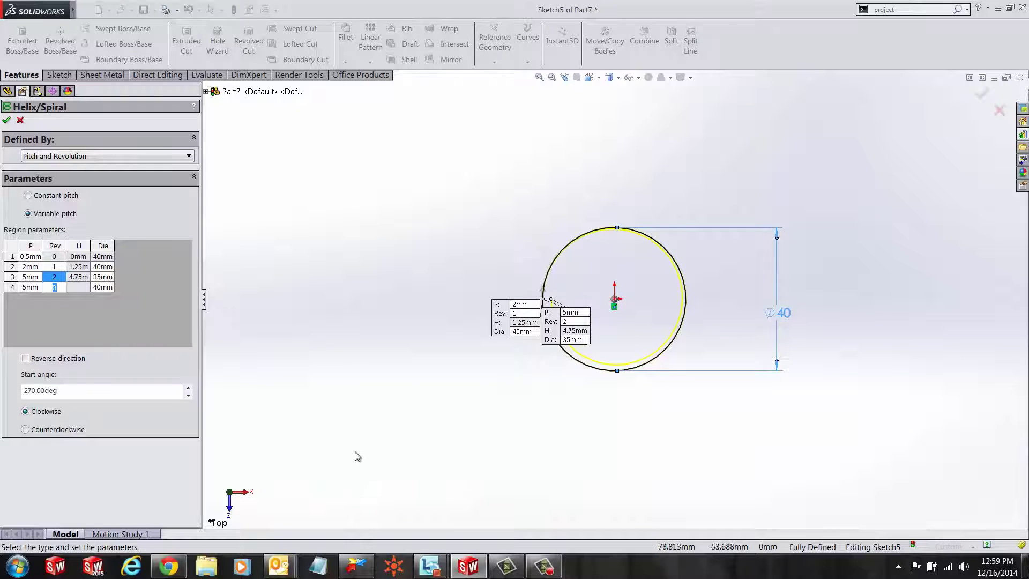
middle_drag(356, 454, 387, 337)
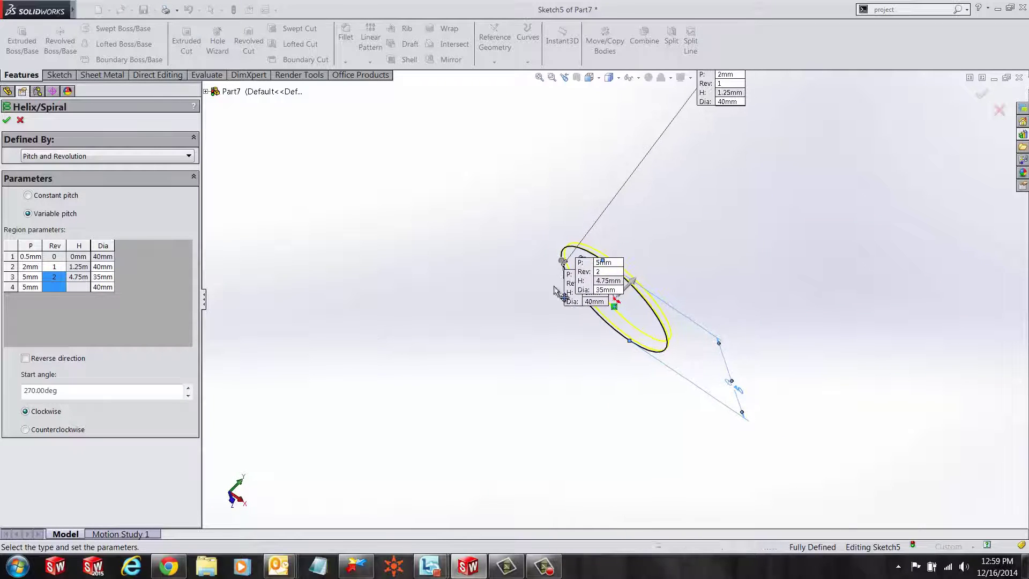
click(58, 287)
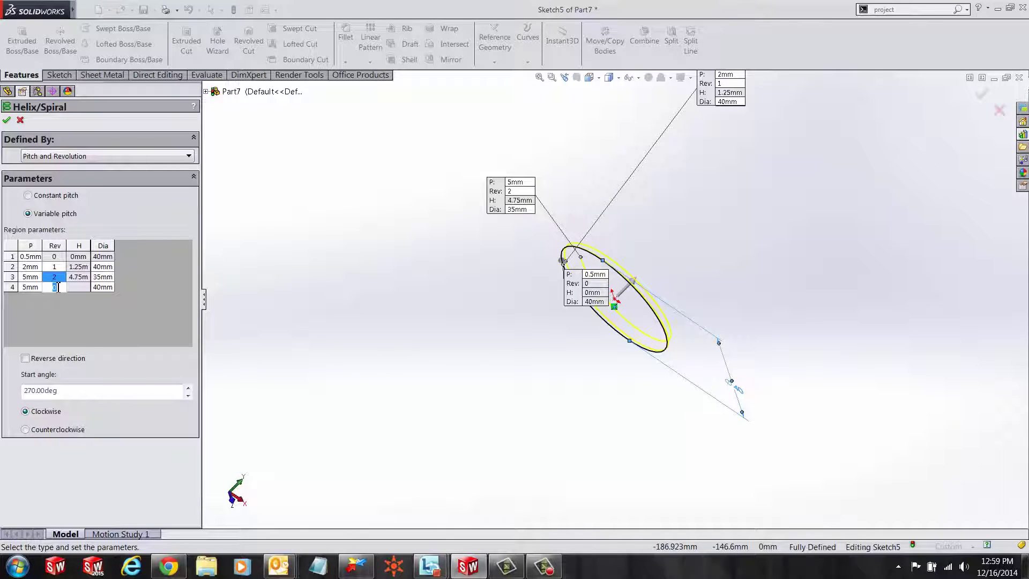
text(4.5)
click(100, 290)
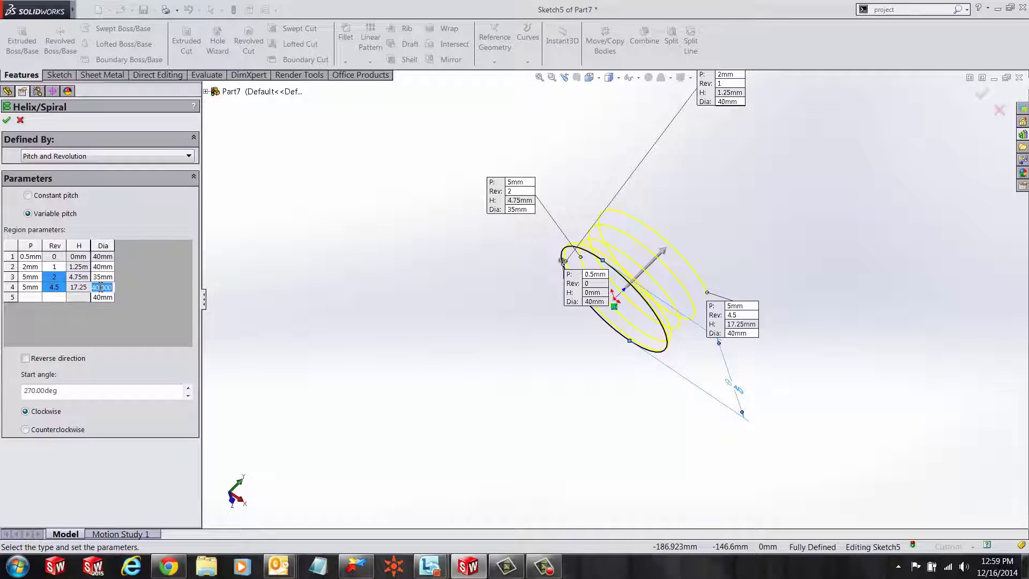
text(32)
click(29, 298)
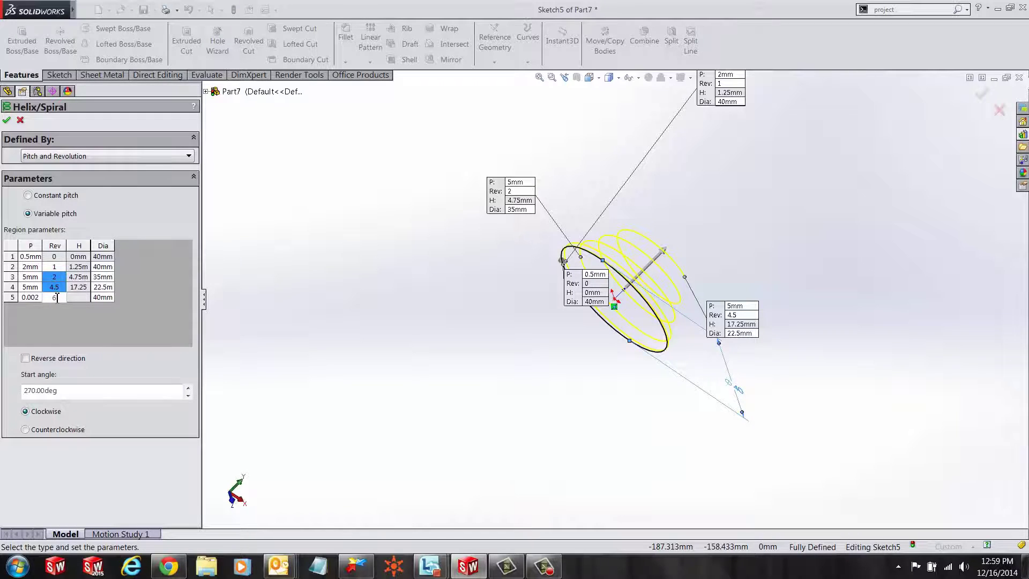
Set the fifth region's diameter to 15 mm and check the tapered helix preview.
click(103, 297)
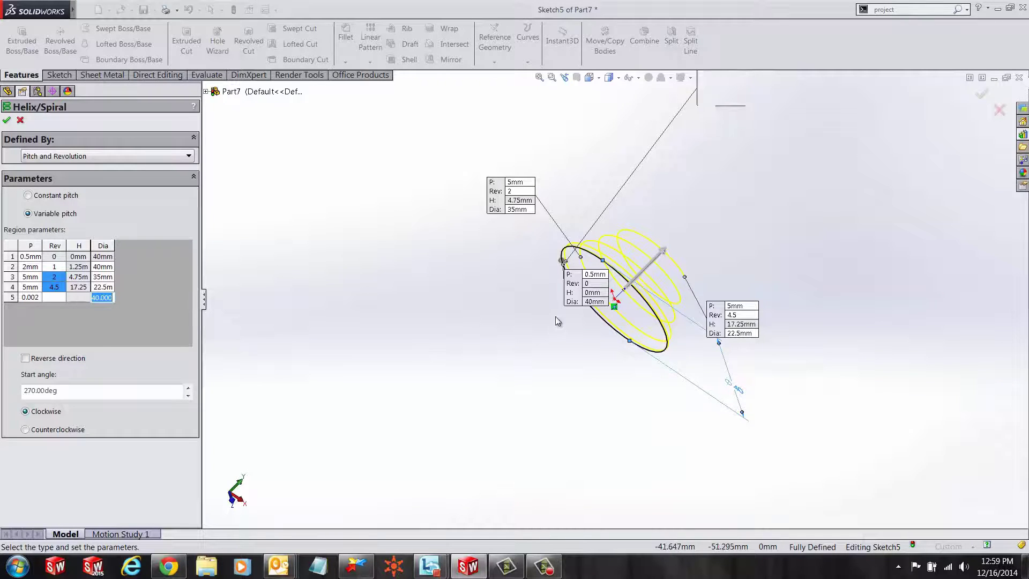
scroll(557, 320, down, 2)
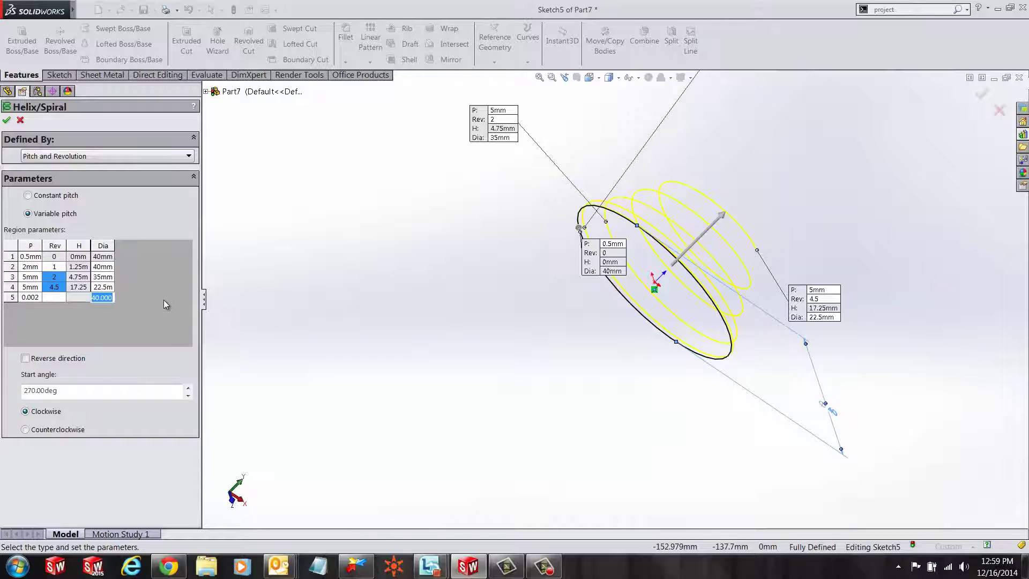
text(15)
key(Return)
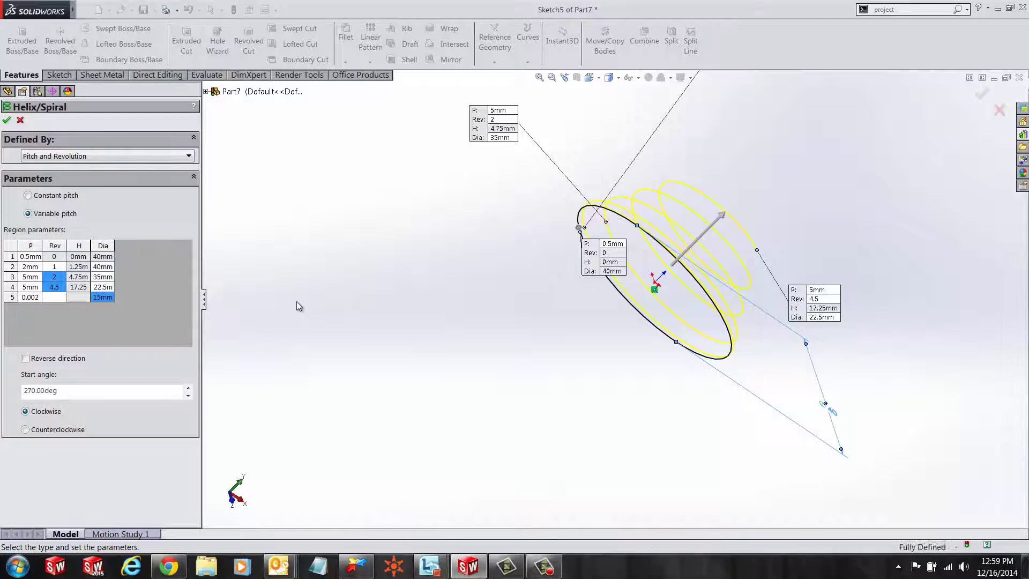
middle_drag(384, 271, 352, 195)
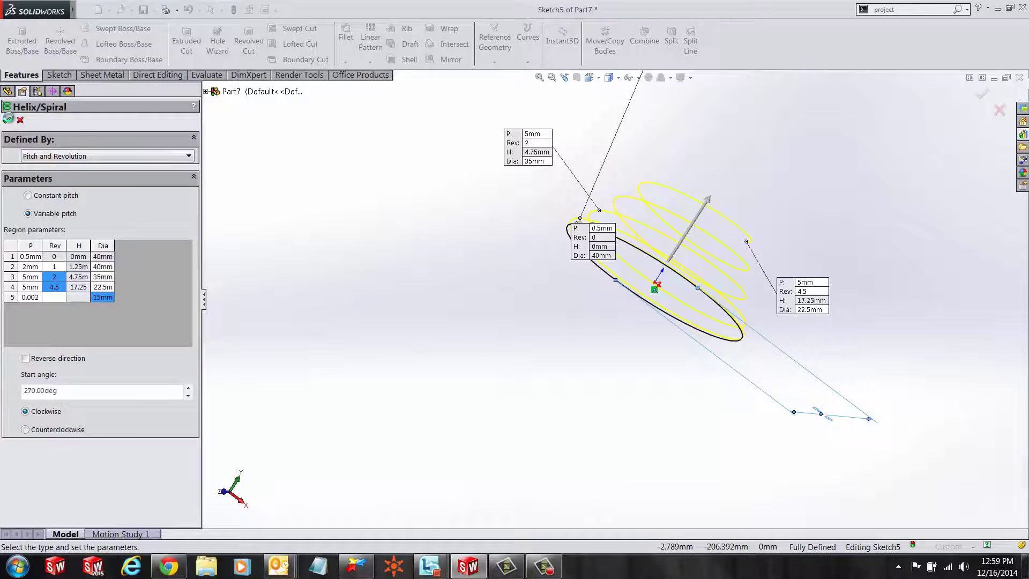
click(8, 118)
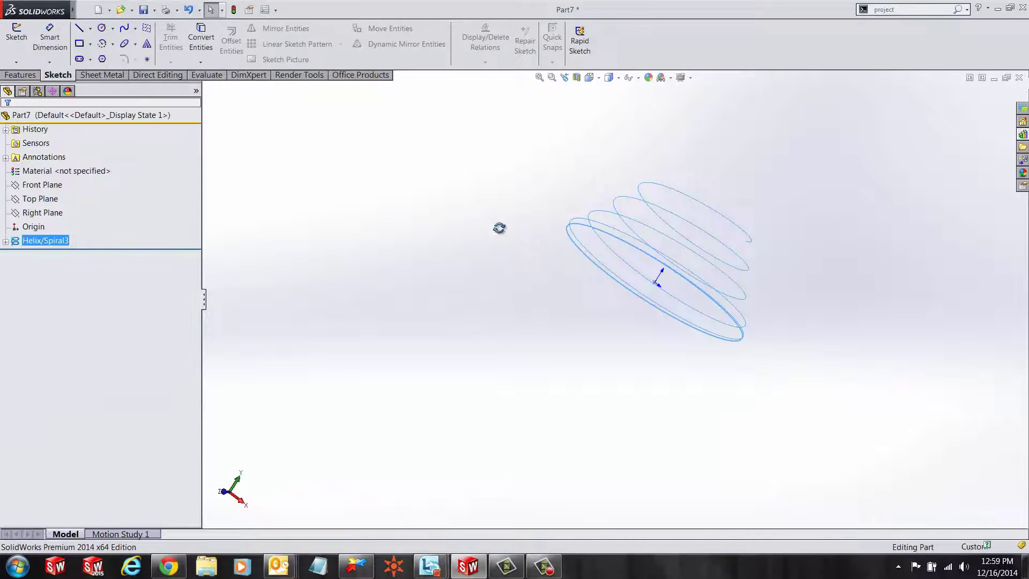
middle_drag(498, 228, 429, 131)
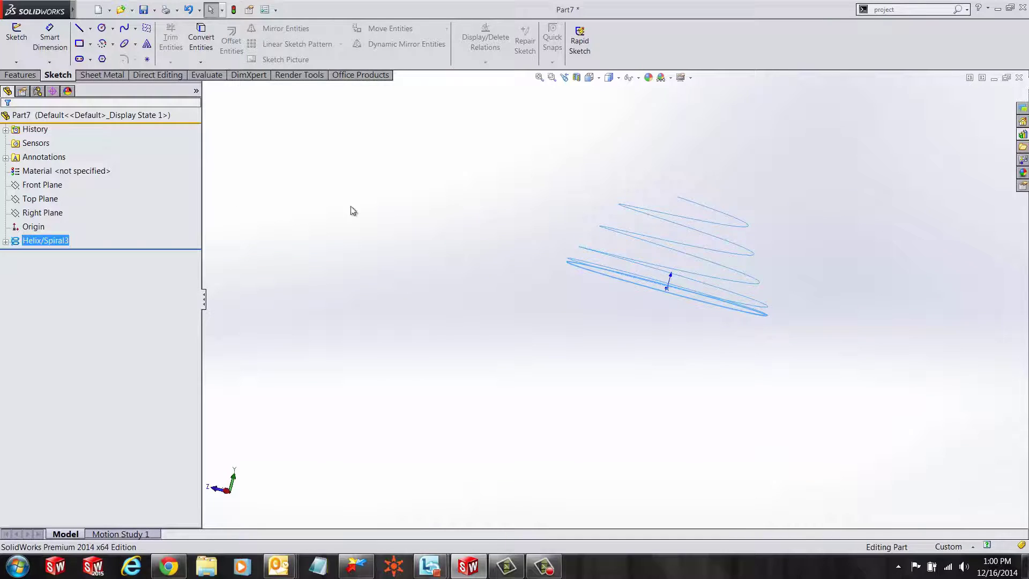
mouse_move(453, 217)
middle_down()
mouse_move(435, 227)
mouse_move(448, 177)
mouse_move(448, 206)
middle_up()
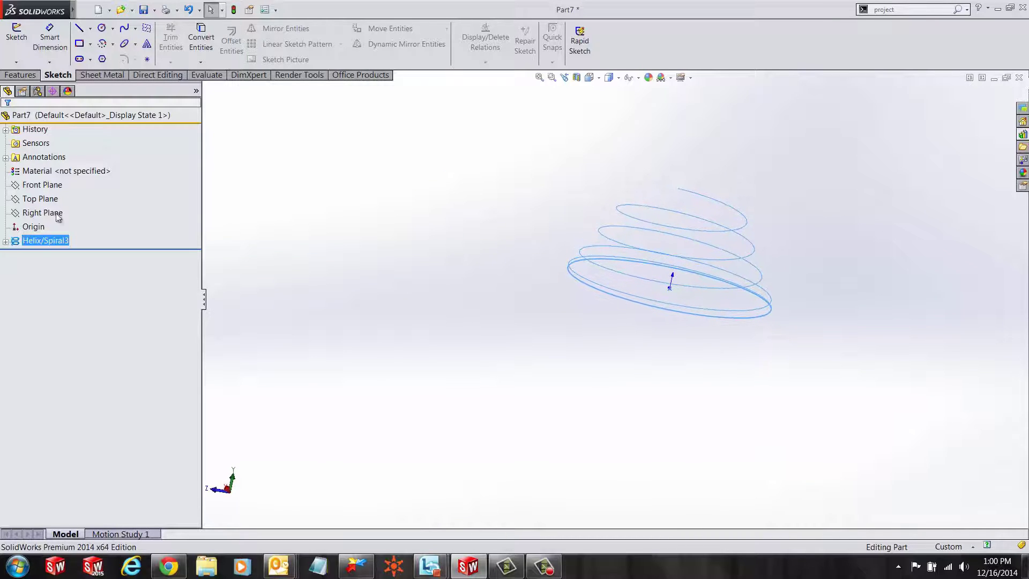
click(43, 199)
click(49, 184)
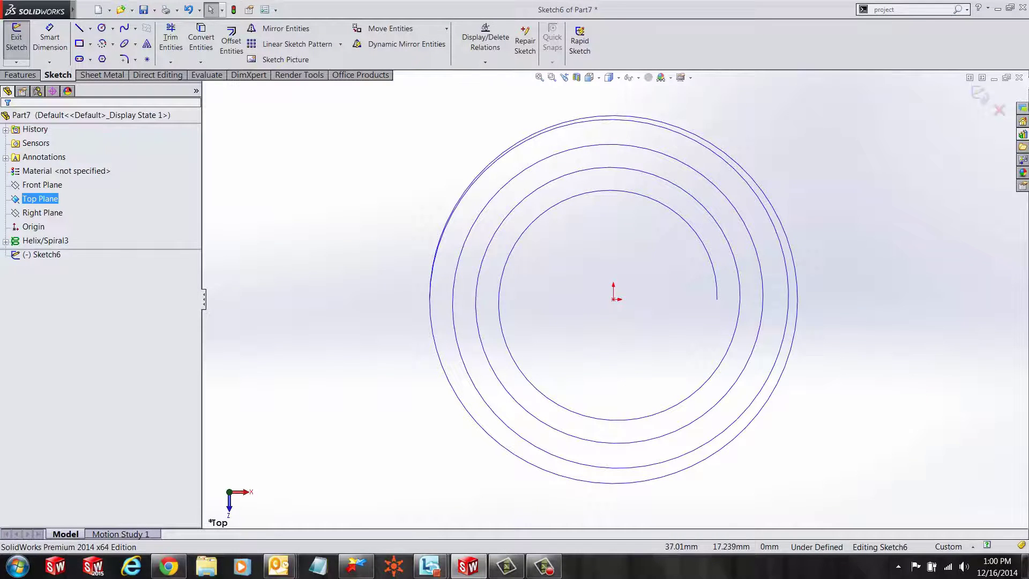
click(1000, 110)
click(536, 298)
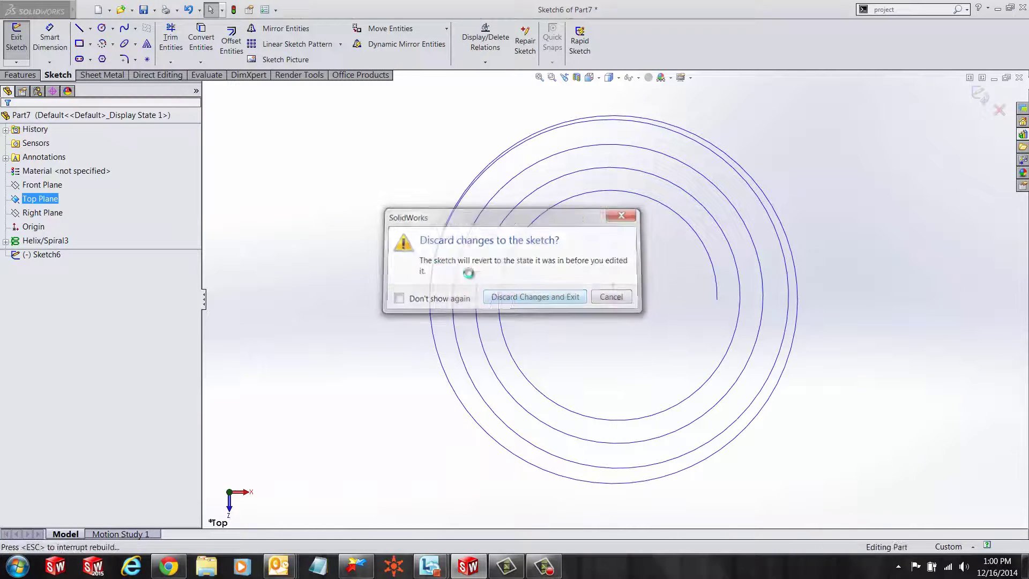
Sketch a circle on the Front Plane near the helix's upper end, dimensioned to Ø1.25 mm.
click(43, 185)
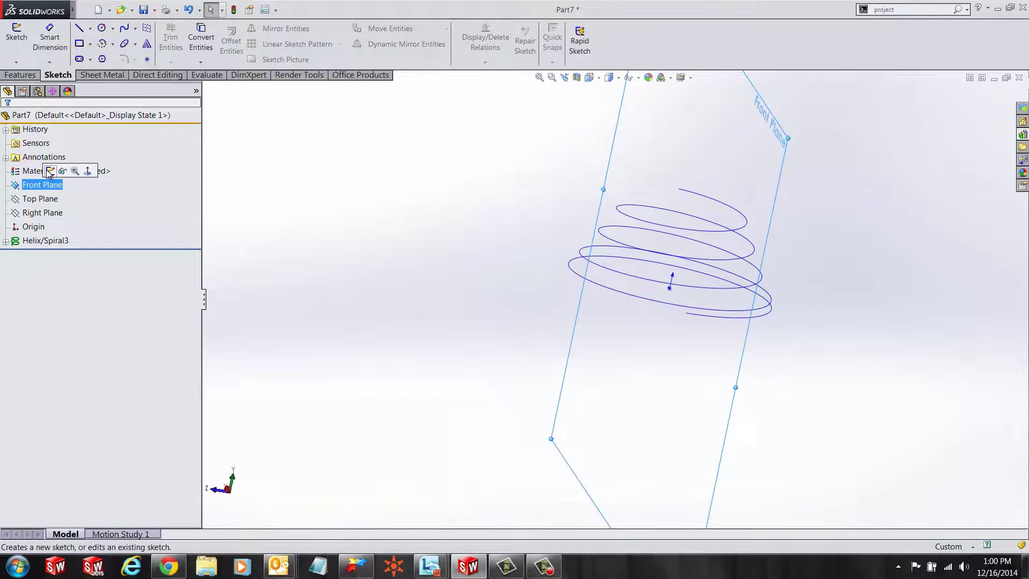
click(62, 170)
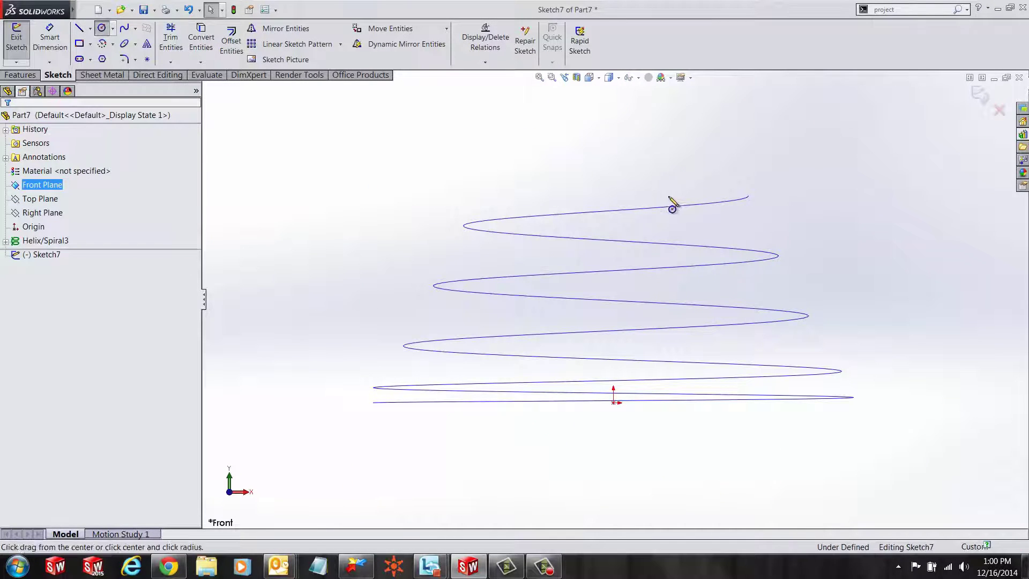
drag(726, 167, 739, 177)
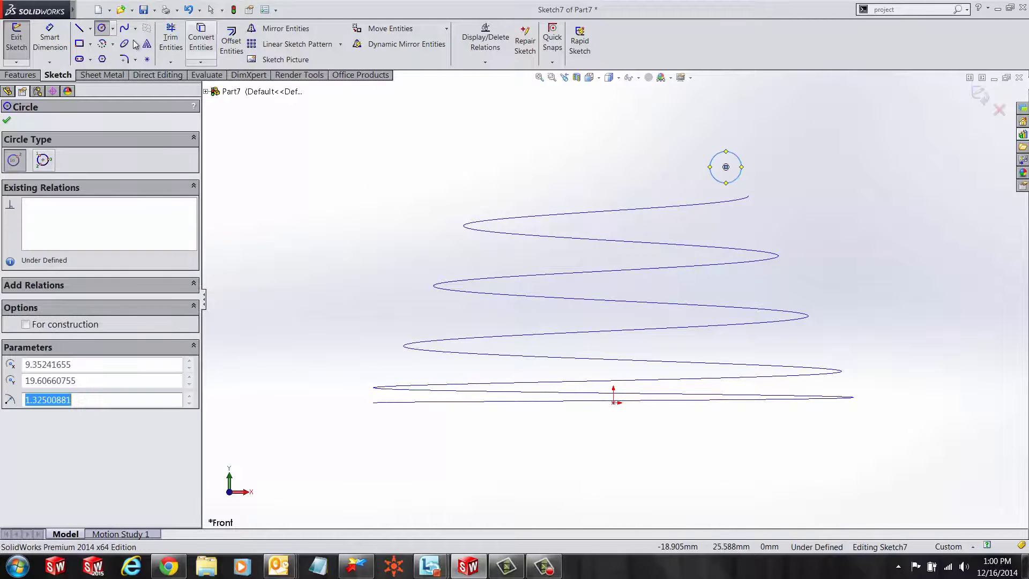
click(61, 31)
click(740, 161)
click(804, 156)
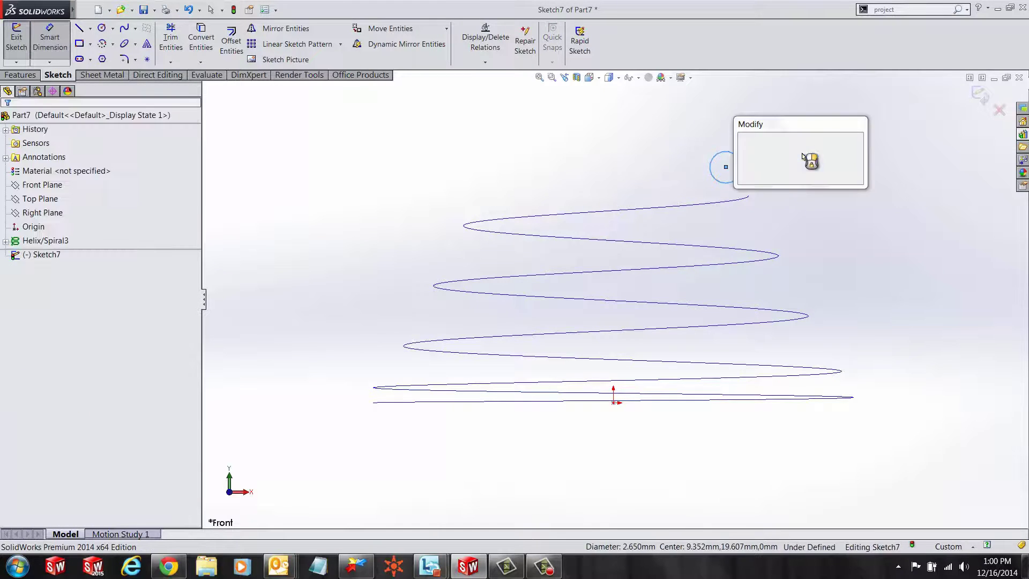
text(1.25)
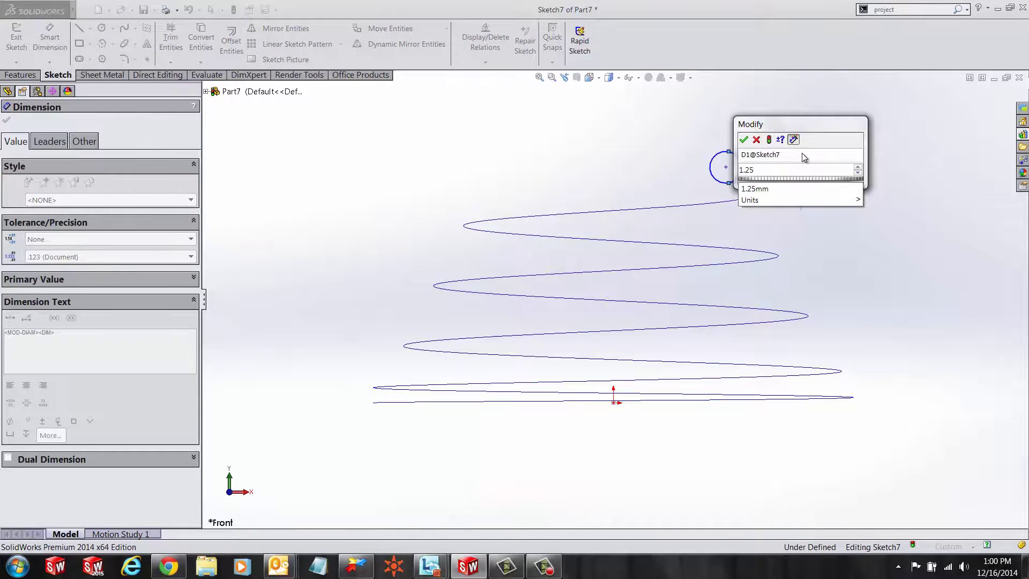
key(Return)
key(Escape)
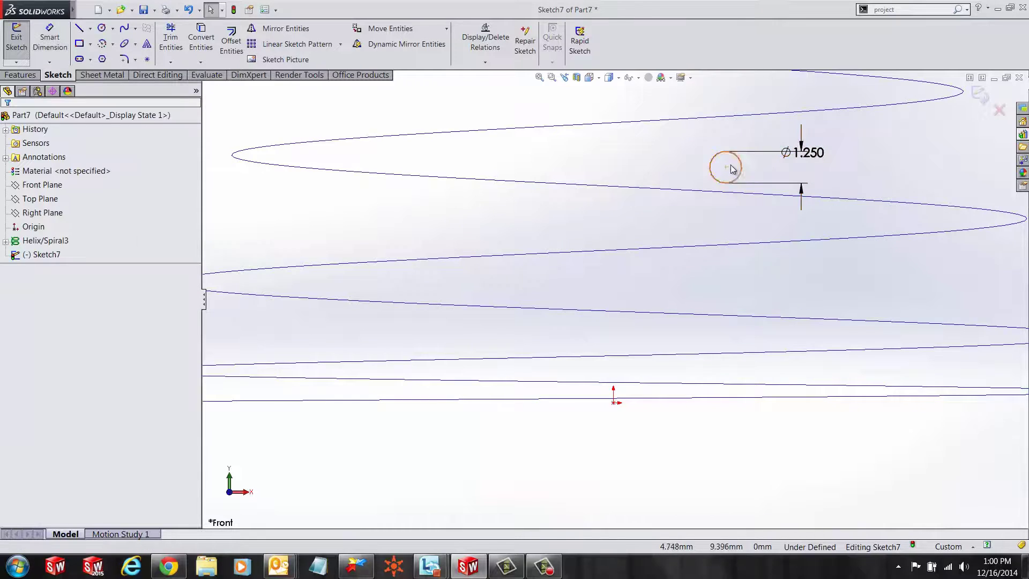
Add a Pierce relation between the circle's centre and the helix.
click(729, 168)
click(598, 136)
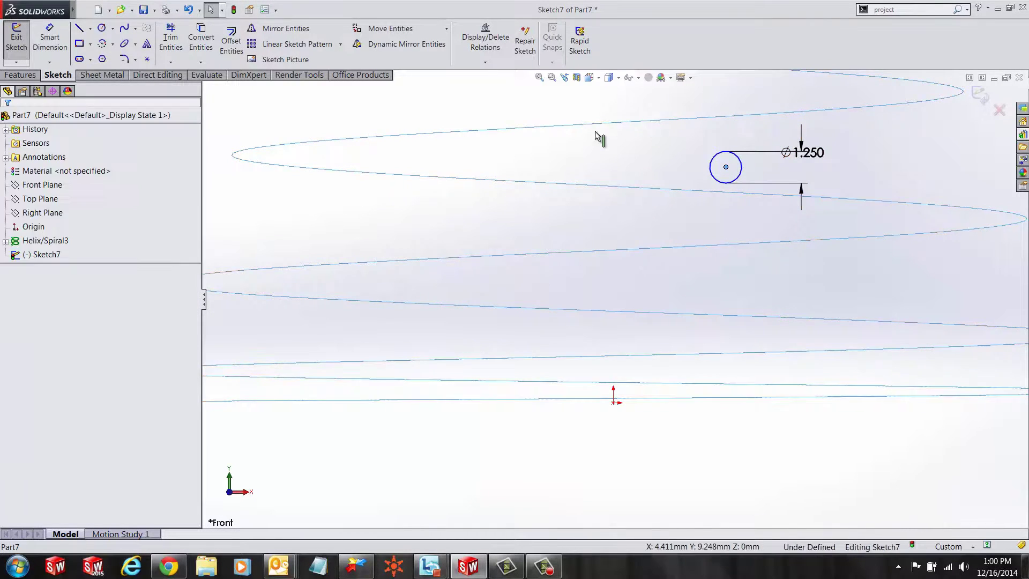
ctrl+click(597, 136)
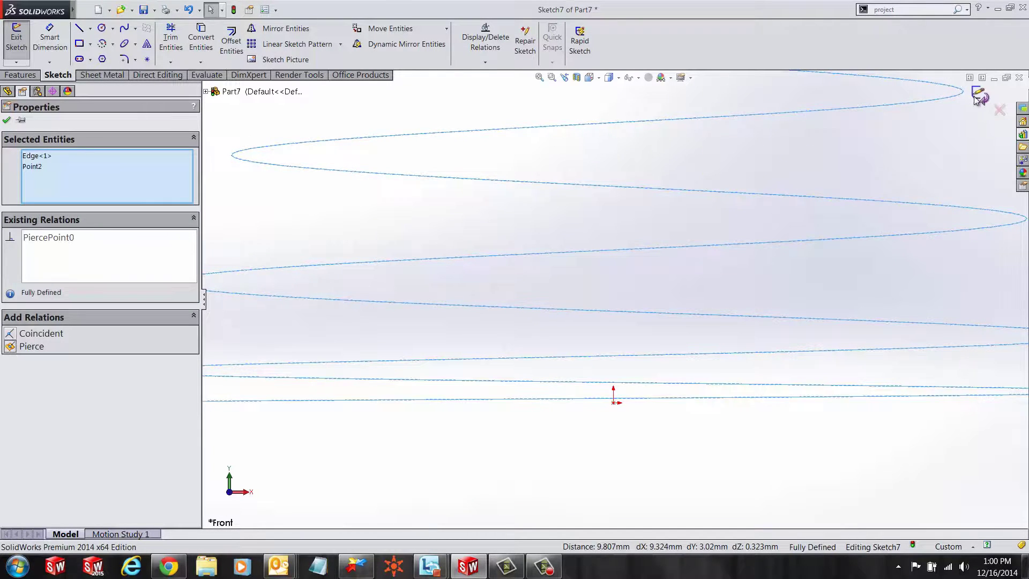
click(7, 120)
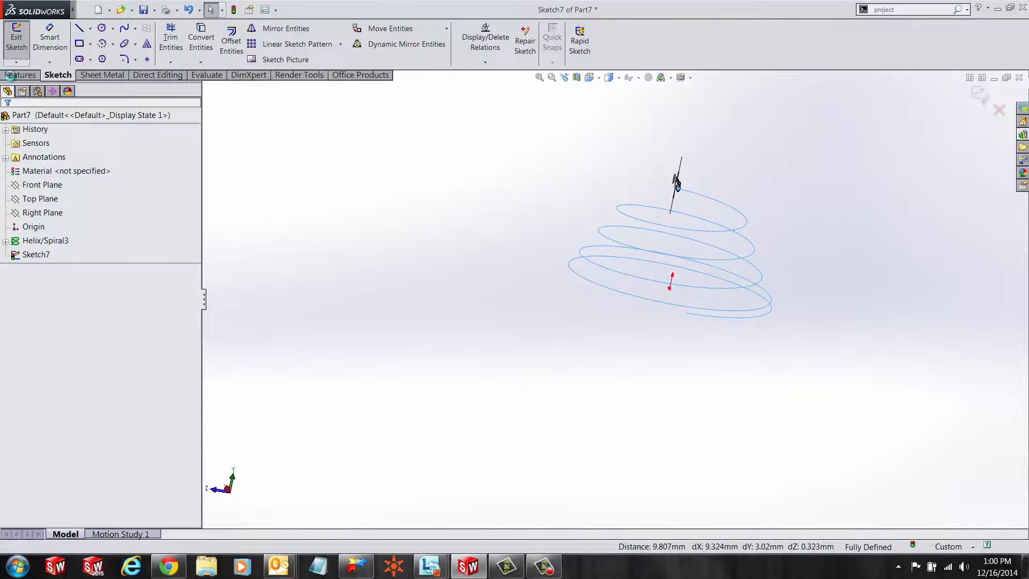
Sweep the Ø1.25 mm Sketch7 profile along Helix/Spiral3 to create the spring Sweep2.
click(16, 37)
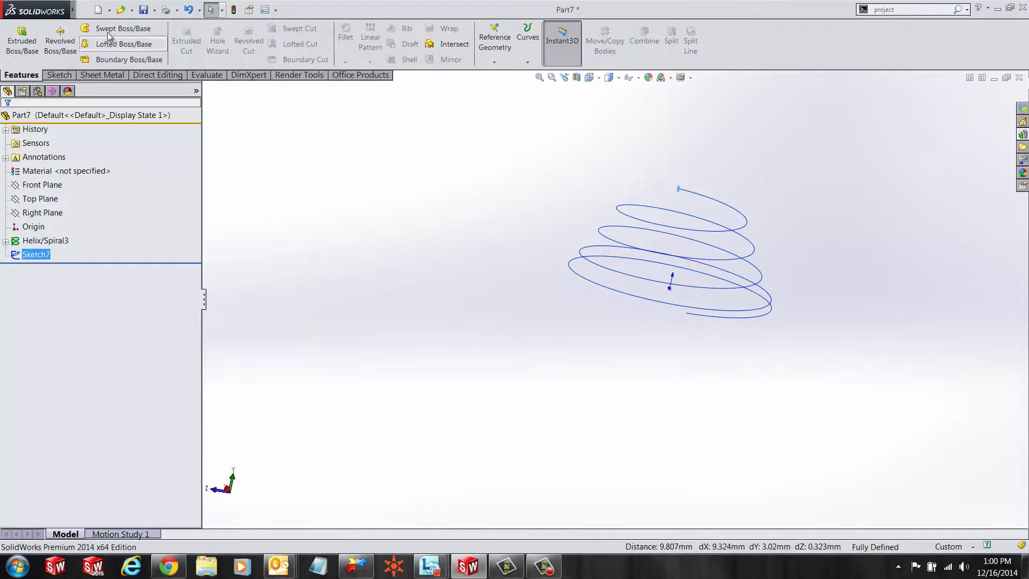
click(648, 251)
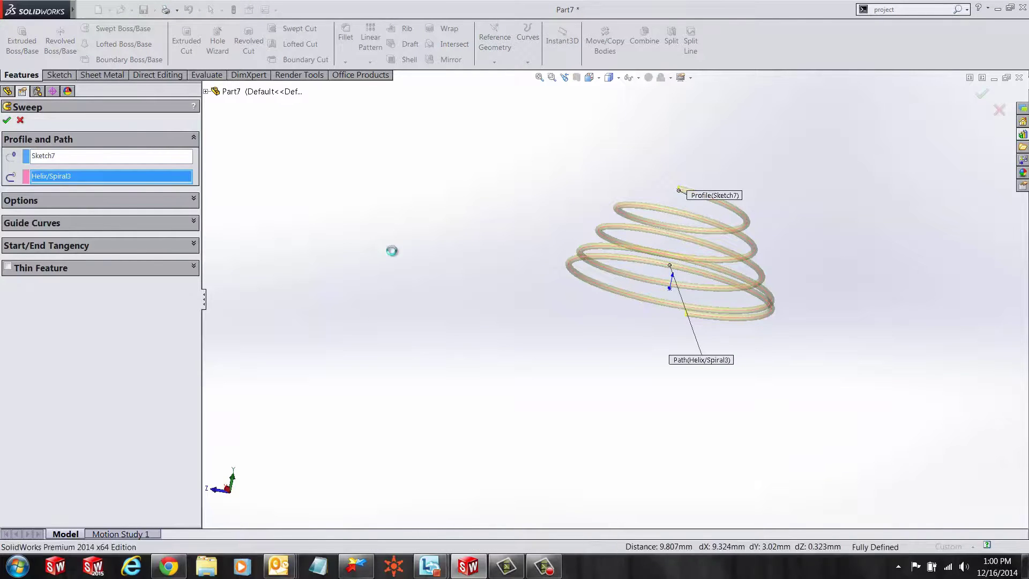
key(Return)
middle_drag(879, 337, 640, 211)
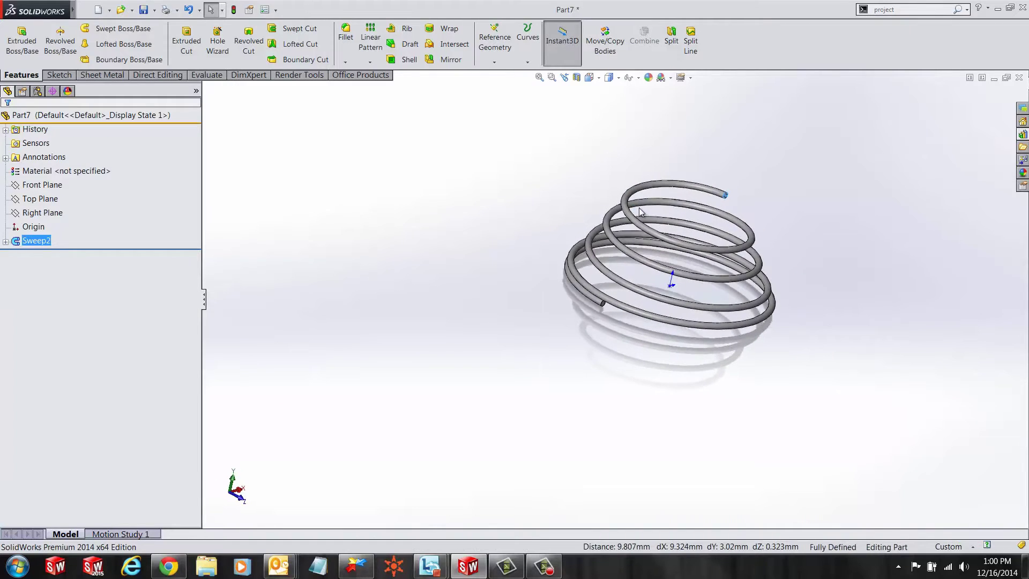